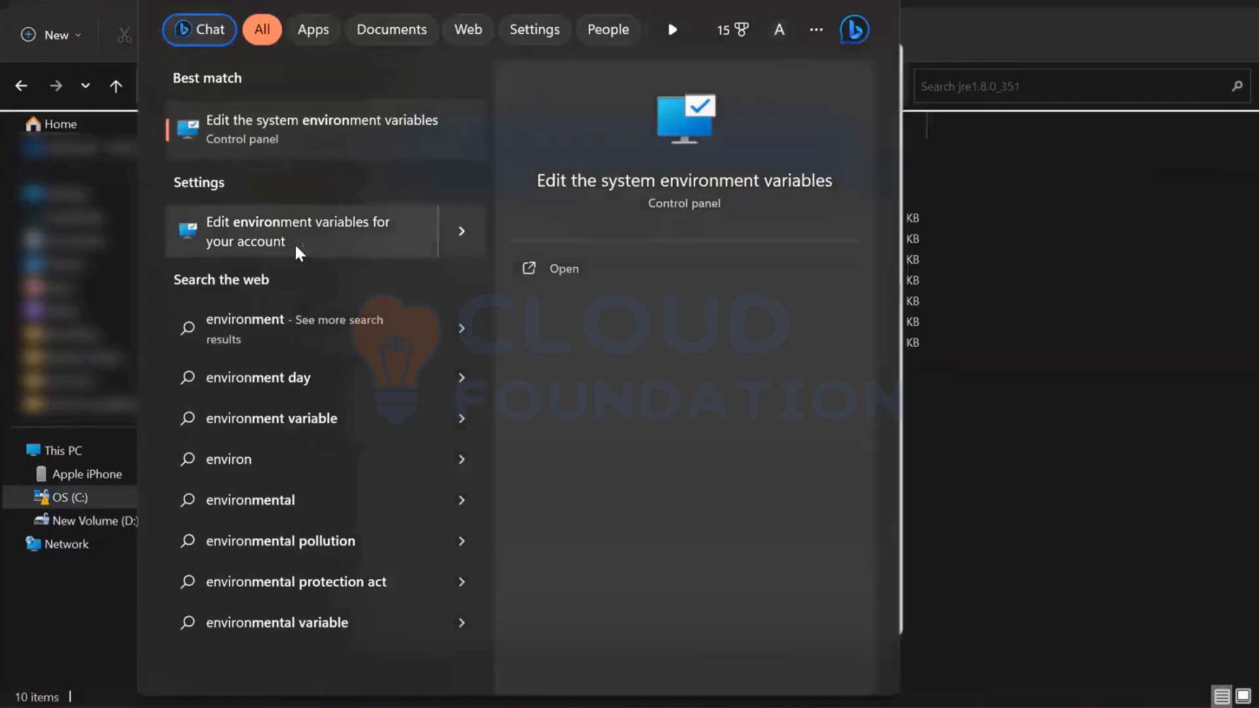
Open the Environment Variables dialog from the system properties and select the user Path variable
click(319, 122)
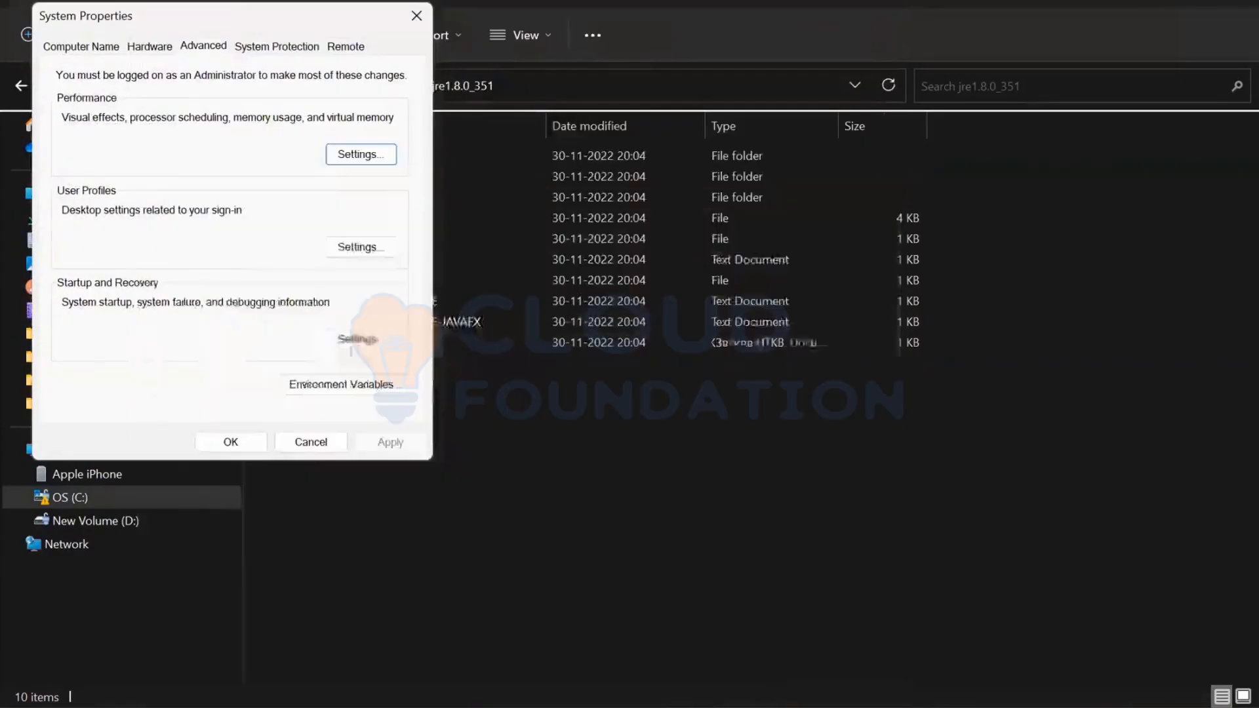
click(305, 384)
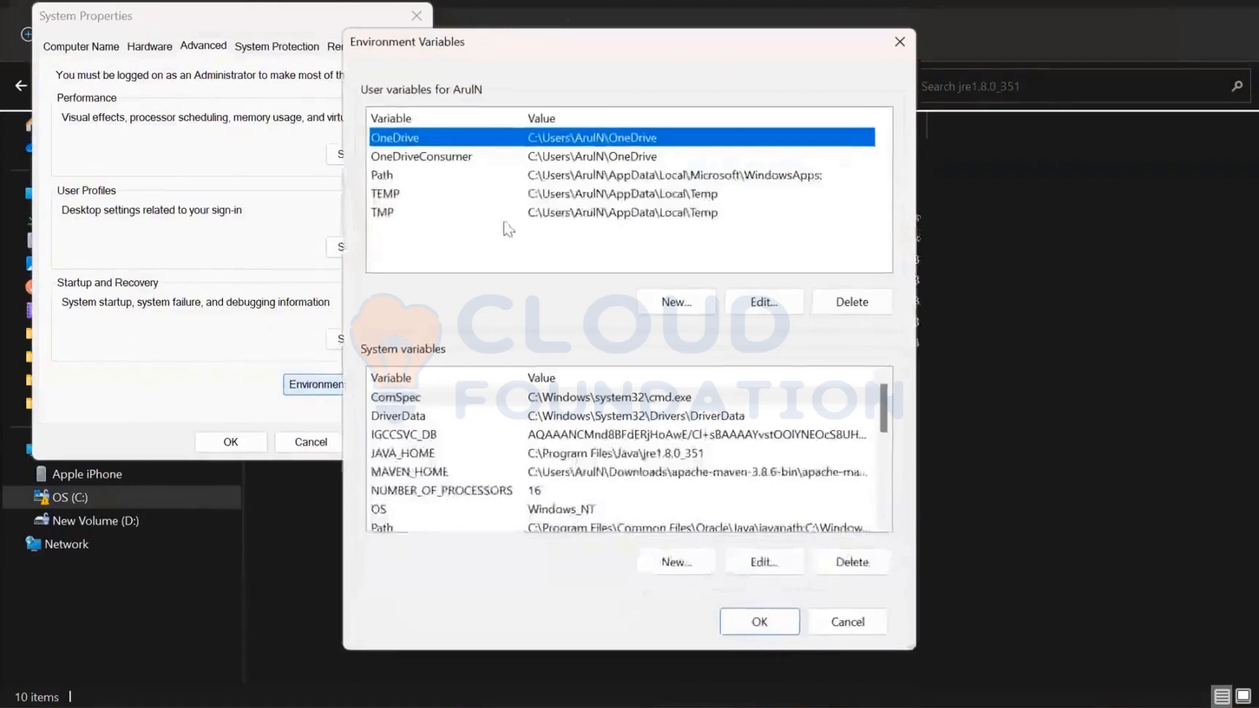
click(543, 174)
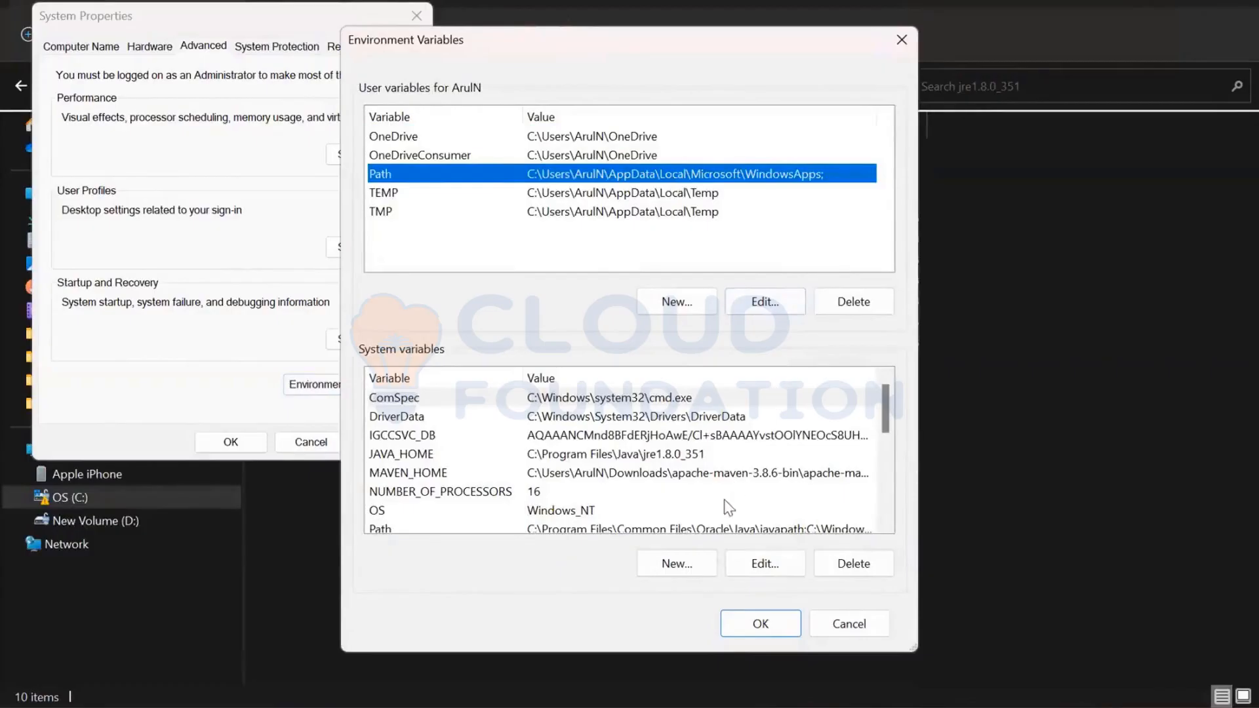
Delete the JAVA_HOME system variable and check the remaining system variables
click(688, 455)
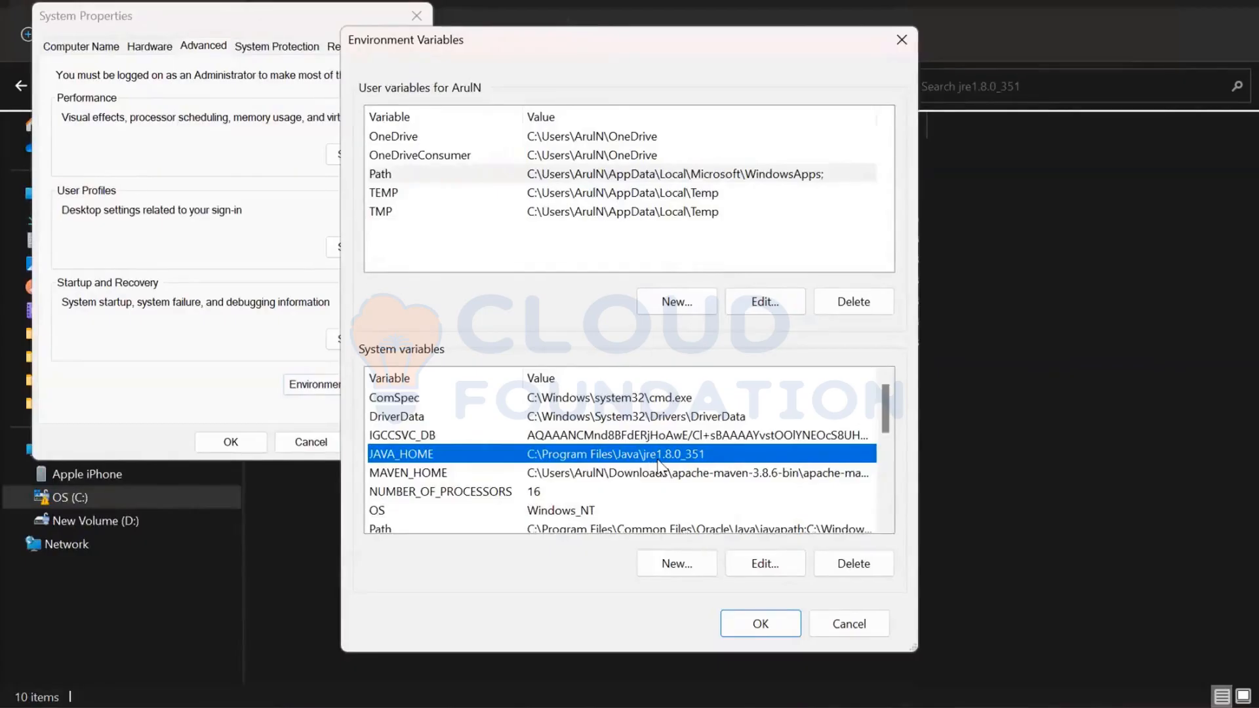
click(814, 565)
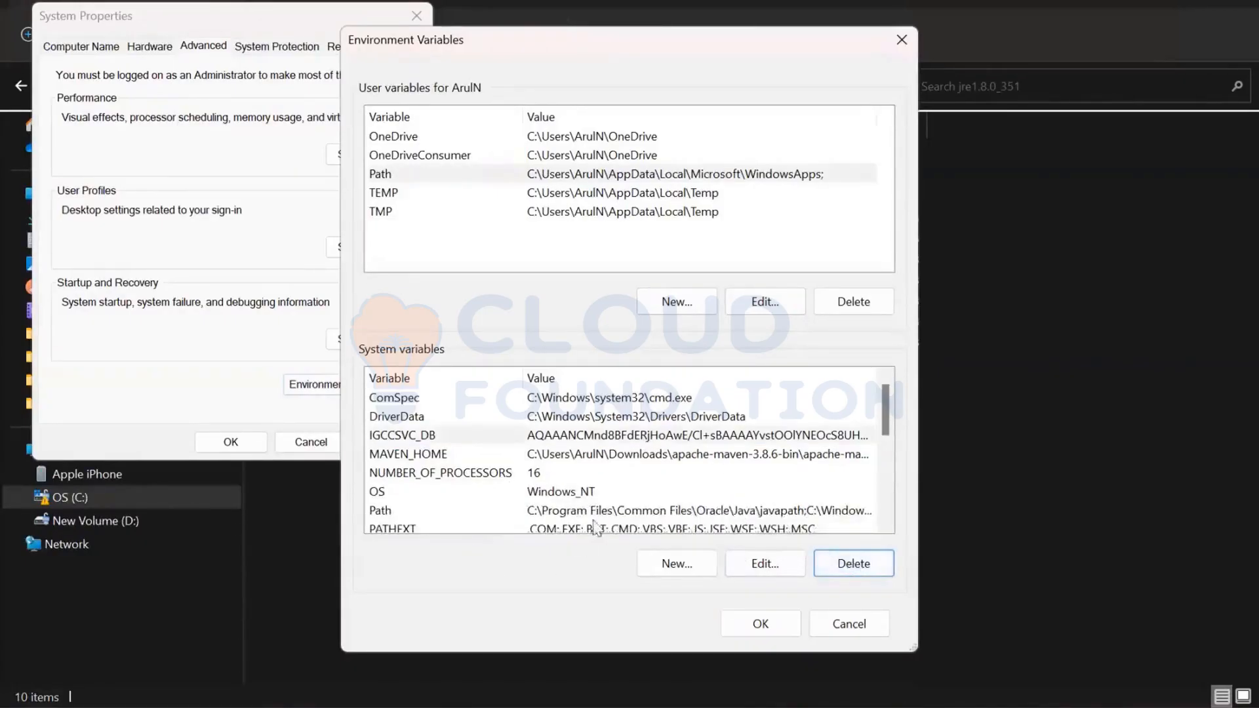
scroll(624, 459, down, 3)
scroll(626, 477, up, 3)
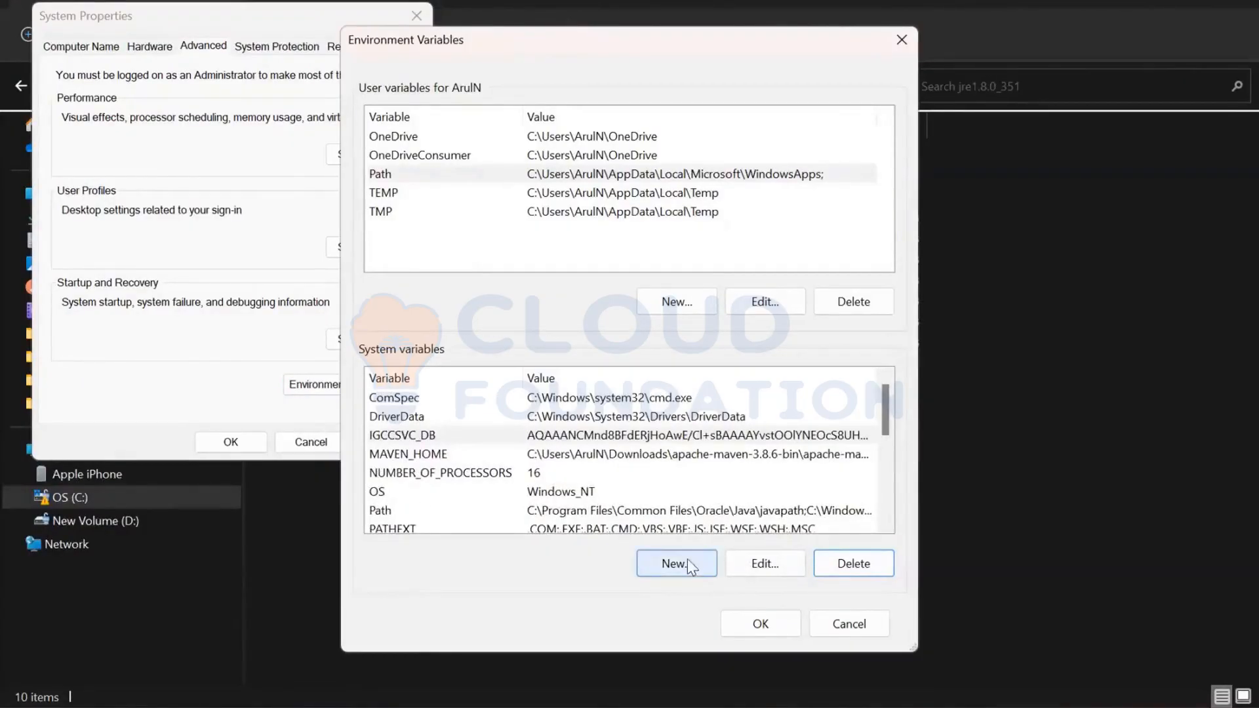
Create a system variable JAVA_HOME with the value C:\Program Files\Java\jre1.8.0_351 and copy that path before saving it
click(665, 566)
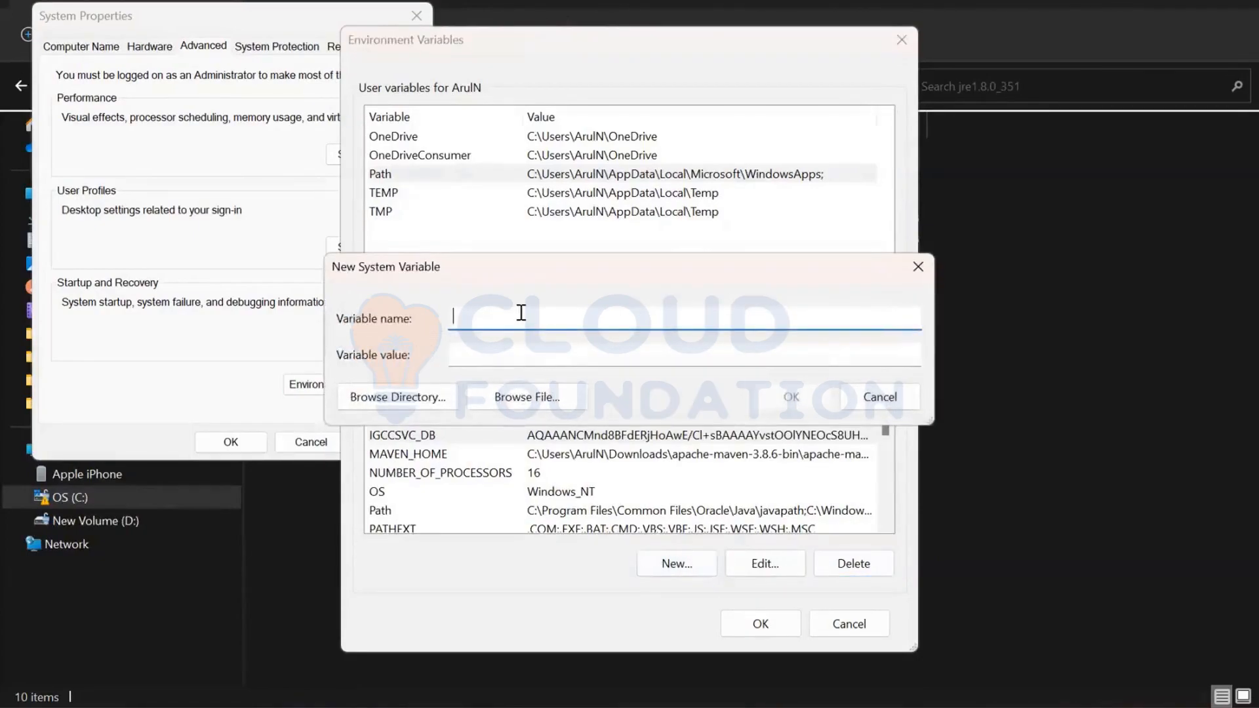
text(JAVA_HOME)
key(Tab)
text(C:\Program Files\Java\jre1.8.0_351)
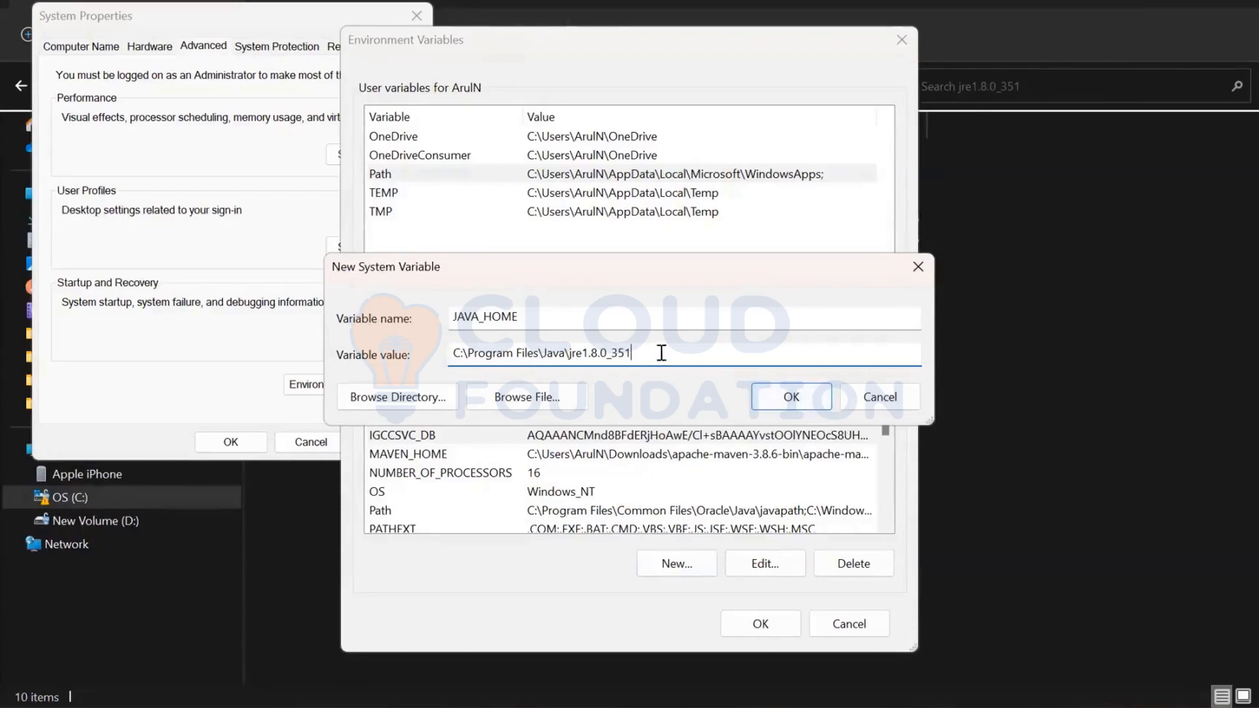
drag(649, 353, 455, 352)
key(ctrl+c)
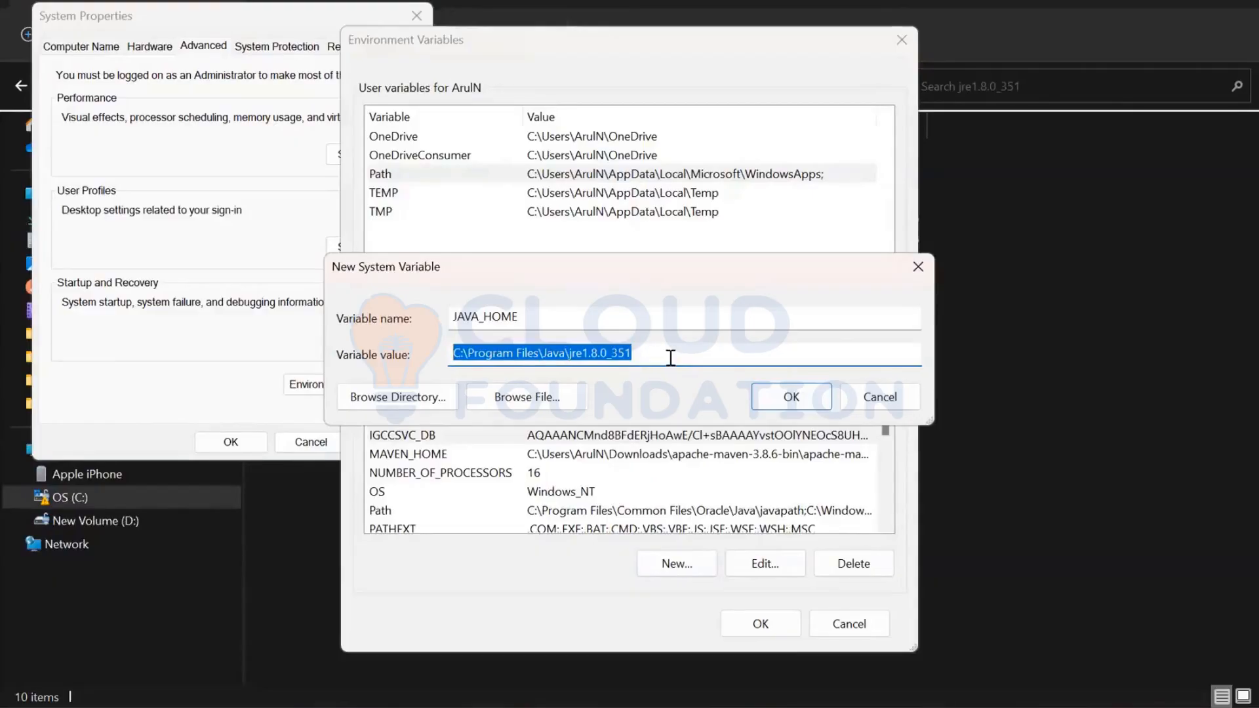
click(777, 391)
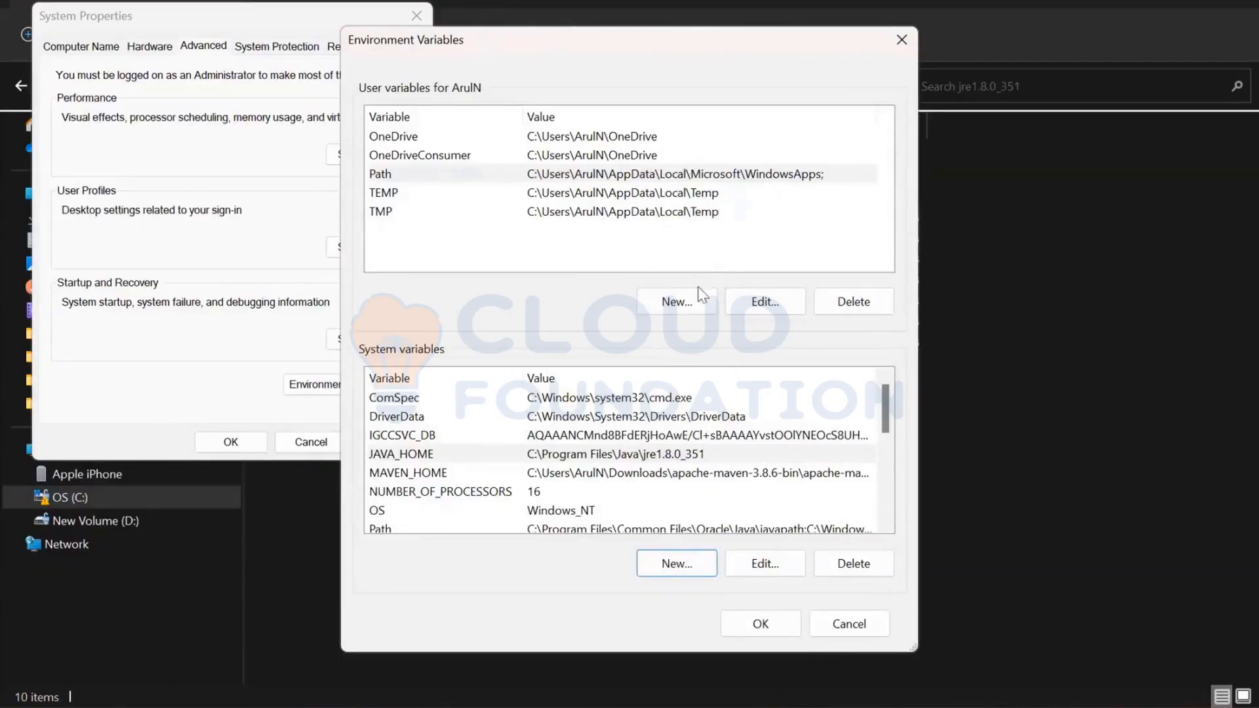
scroll(692, 433, down, 2)
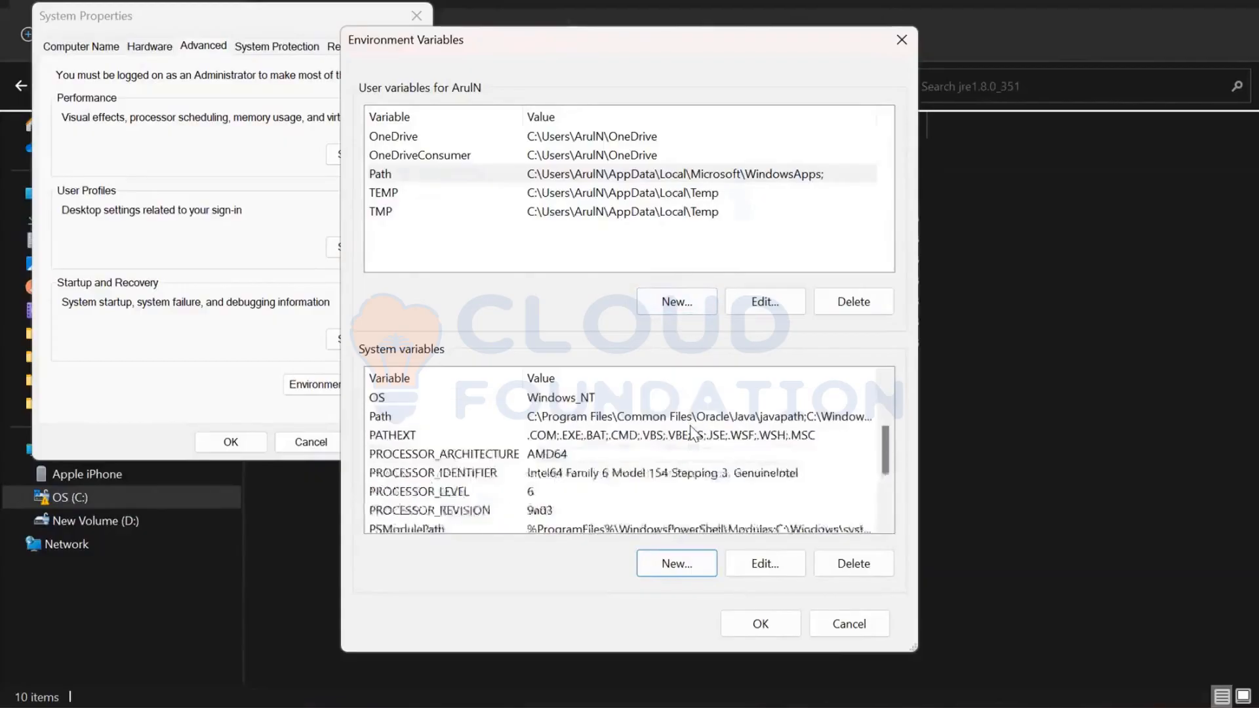
scroll(691, 433, down, 1)
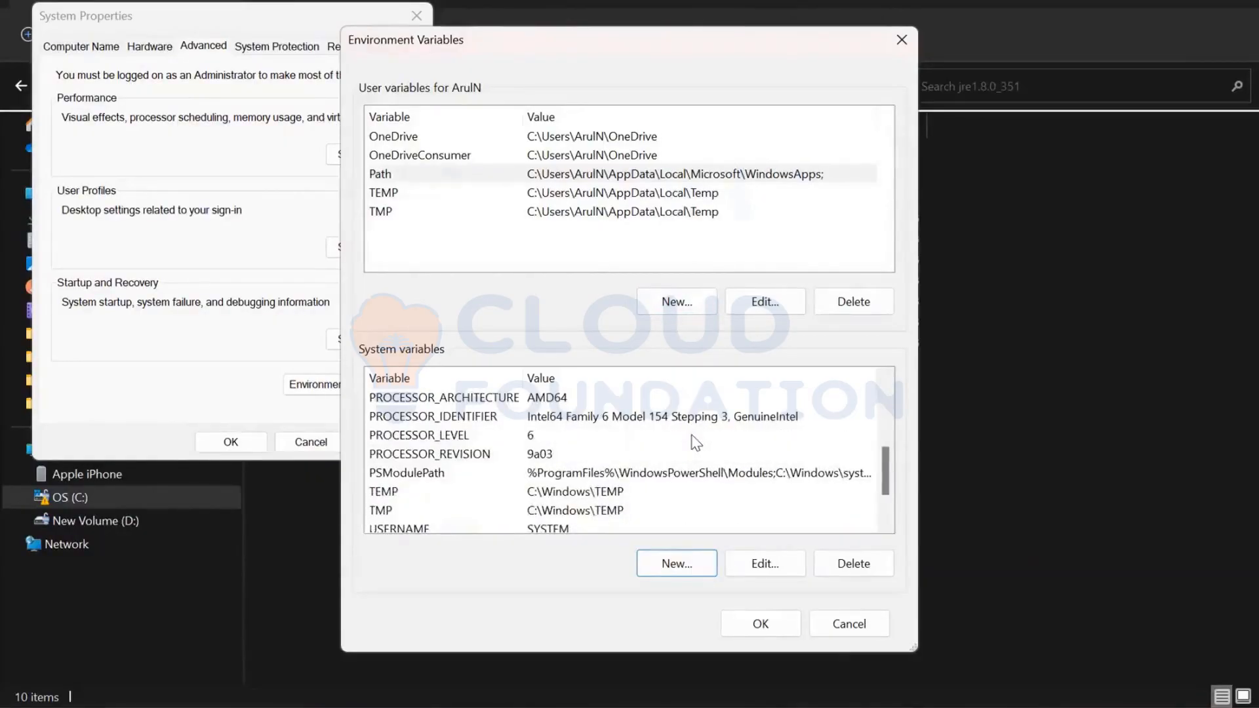
scroll(693, 441, down, 1)
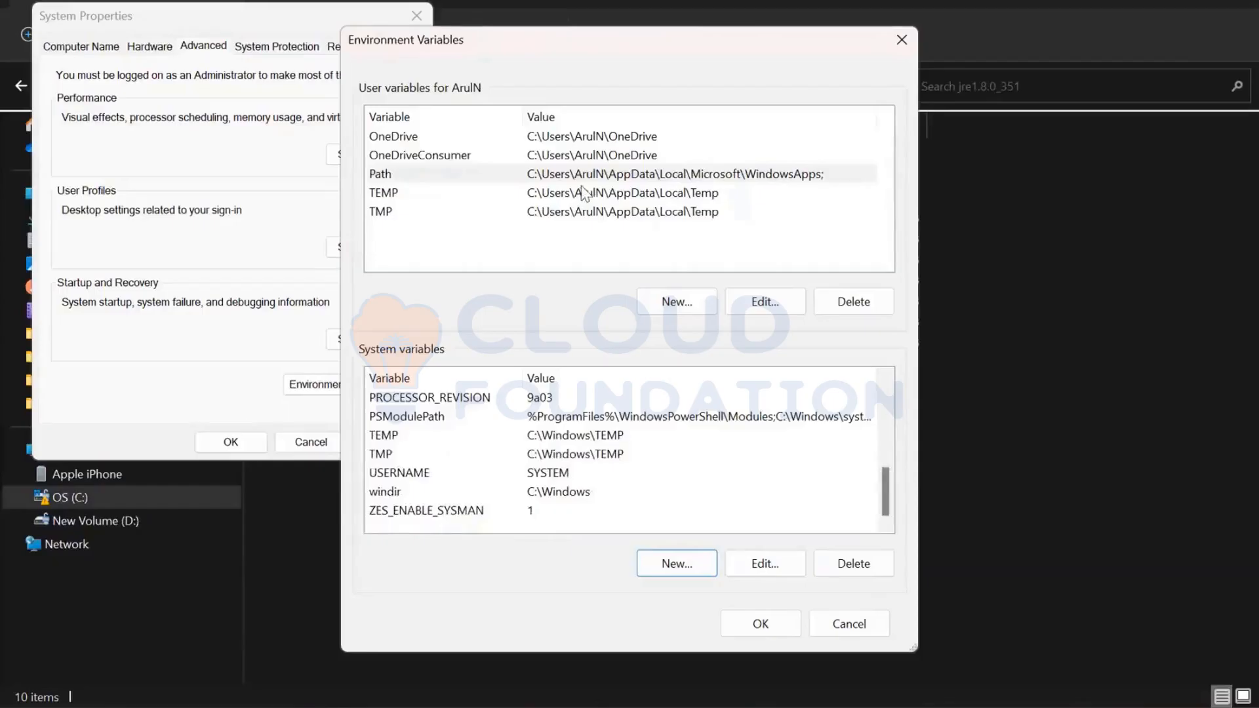
click(752, 307)
click(752, 307)
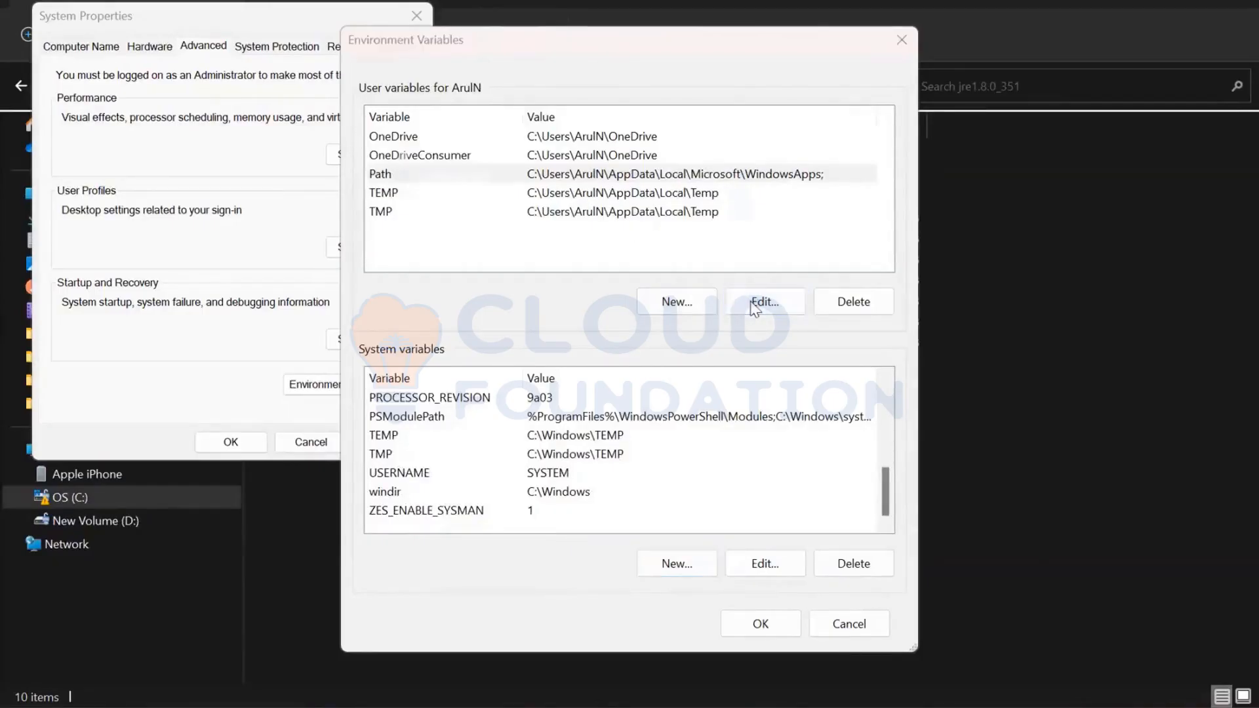
click(858, 86)
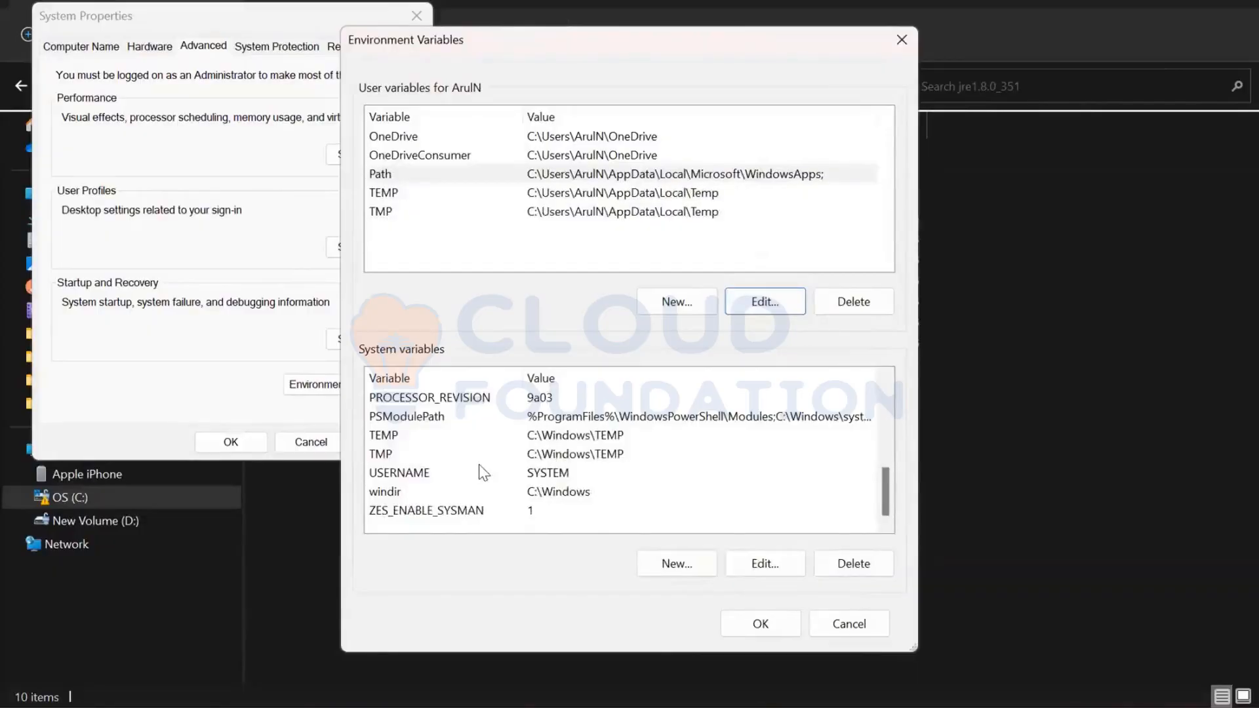
Delete the jre1.8.0_351\bin and jdk1.8.0_202\bin entries from the system Path variable
scroll(478, 465, up, 2)
click(602, 417)
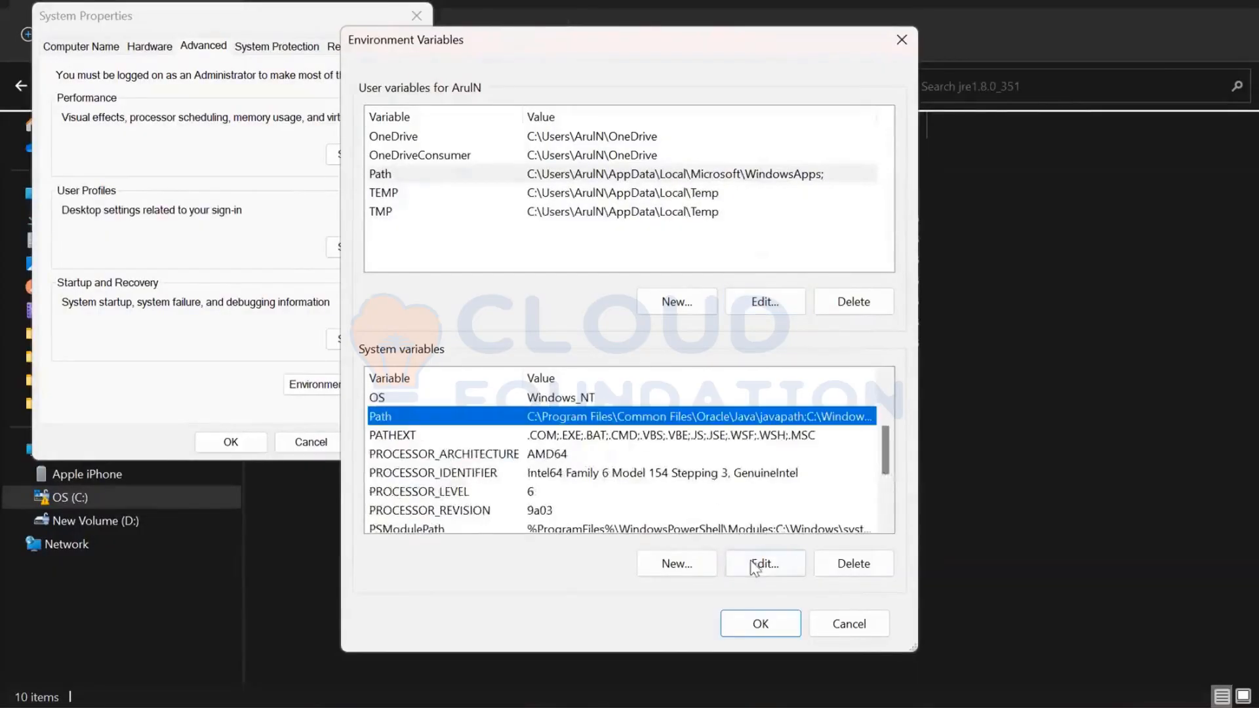
click(750, 564)
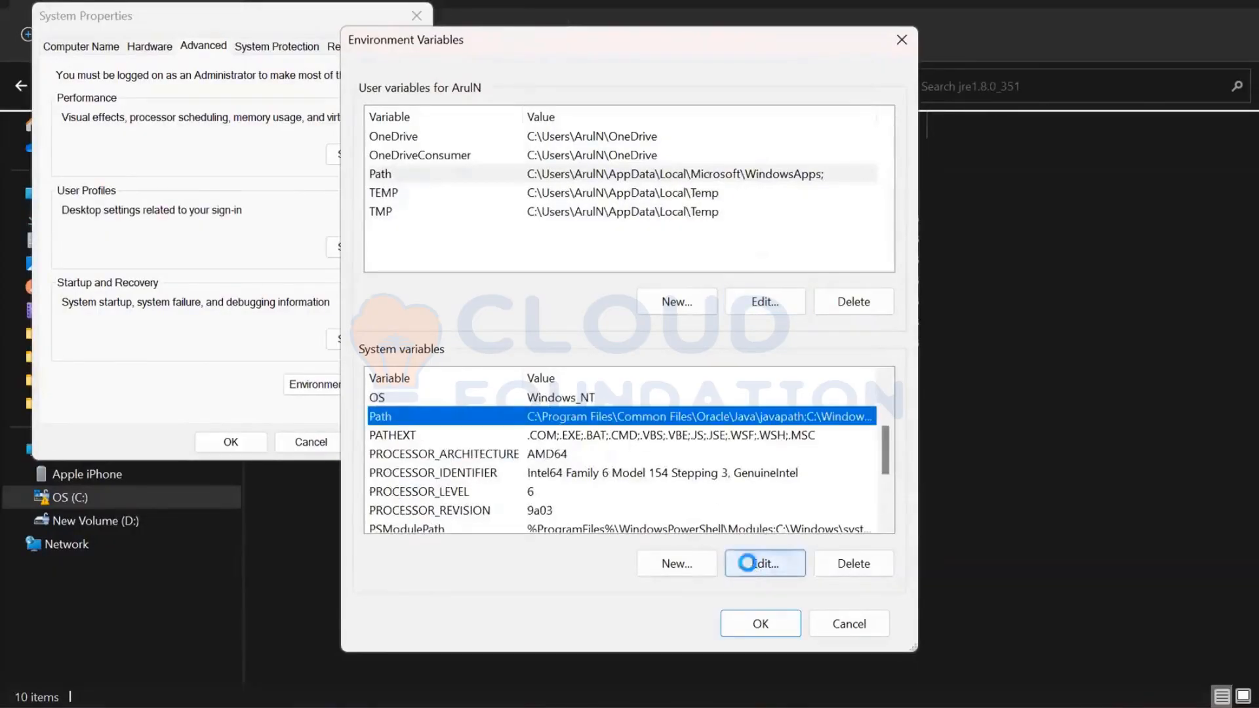
click(557, 263)
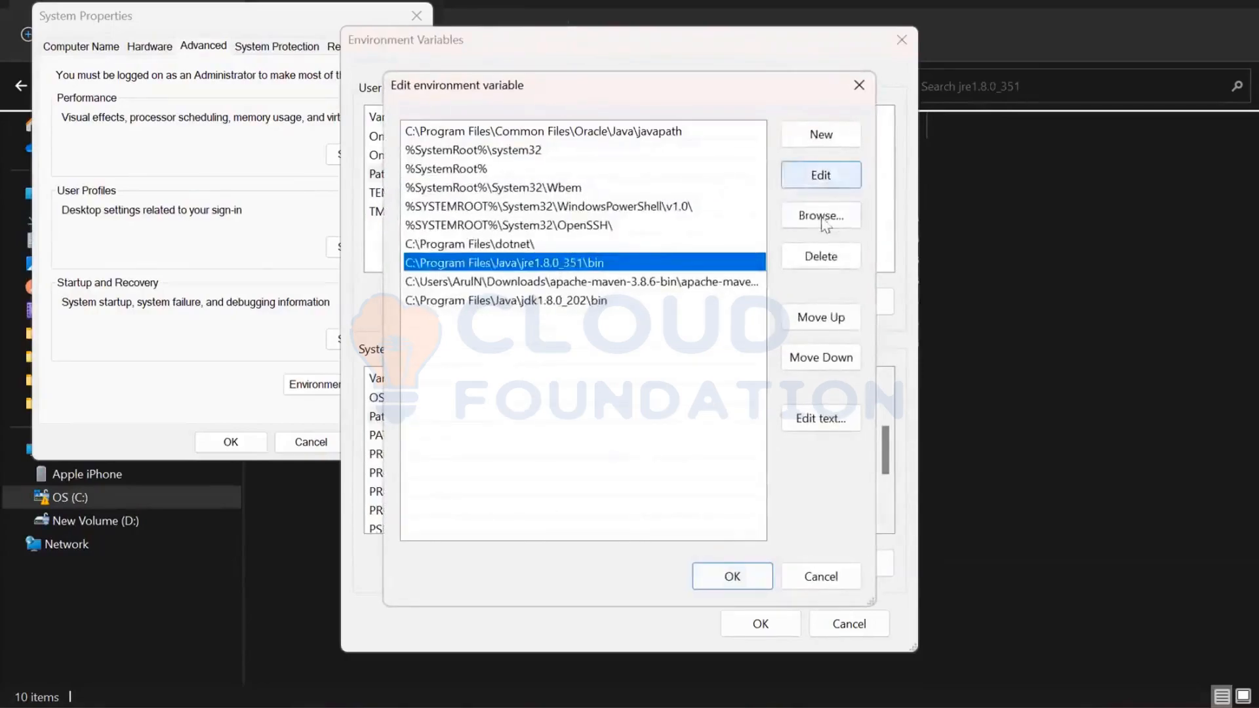
click(816, 261)
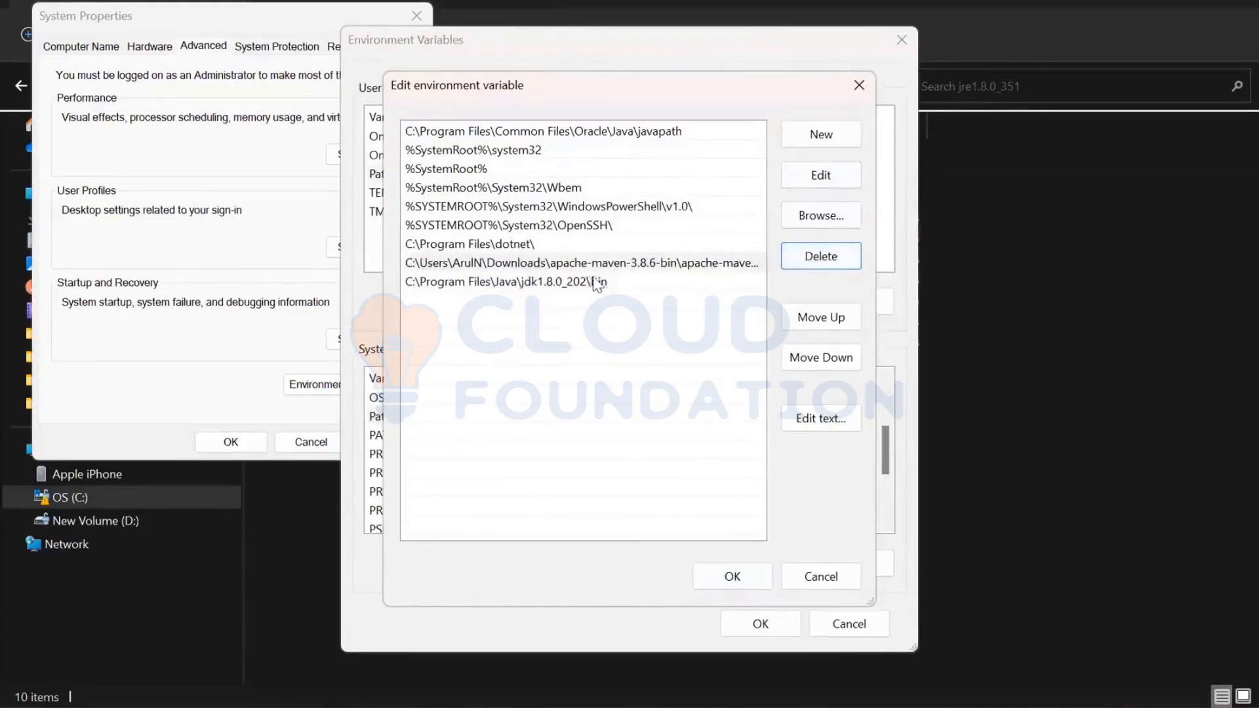
click(596, 283)
click(828, 259)
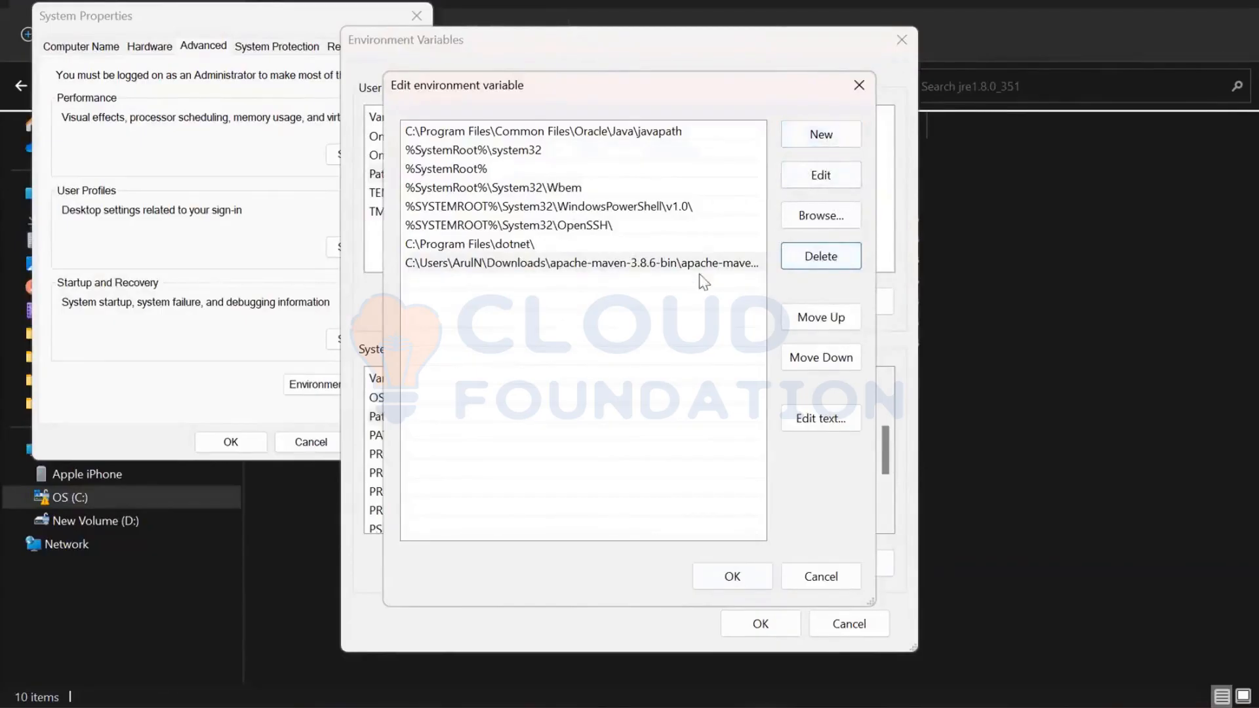
Add C:\Program Files\Java\jre1.8.0_351\bin as a new entry in the system Path variable and save the list
click(832, 136)
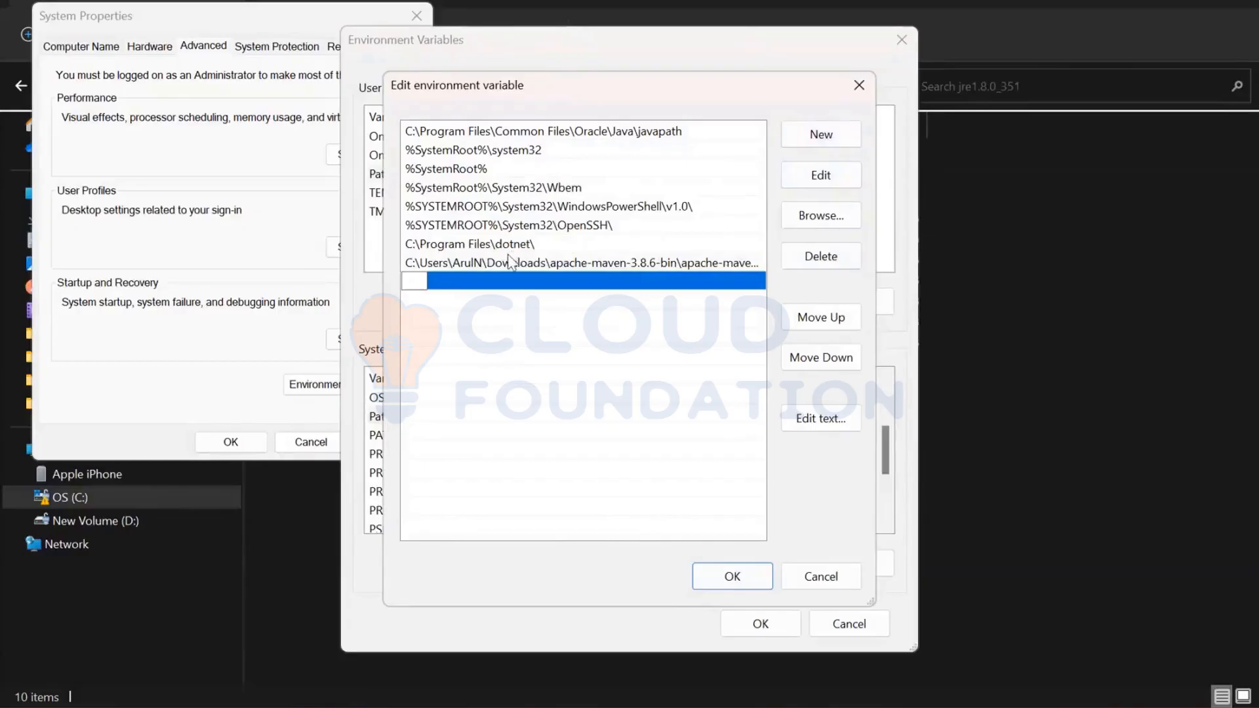
key(ctrl+v)
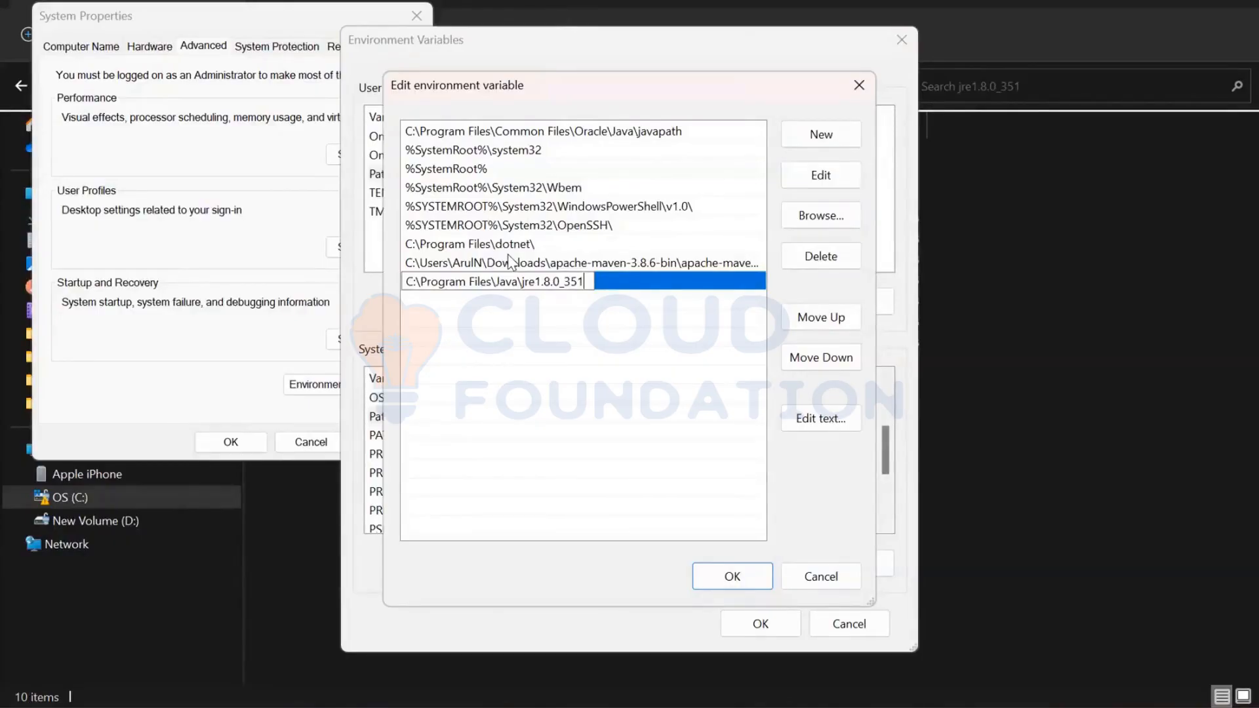
text(in)
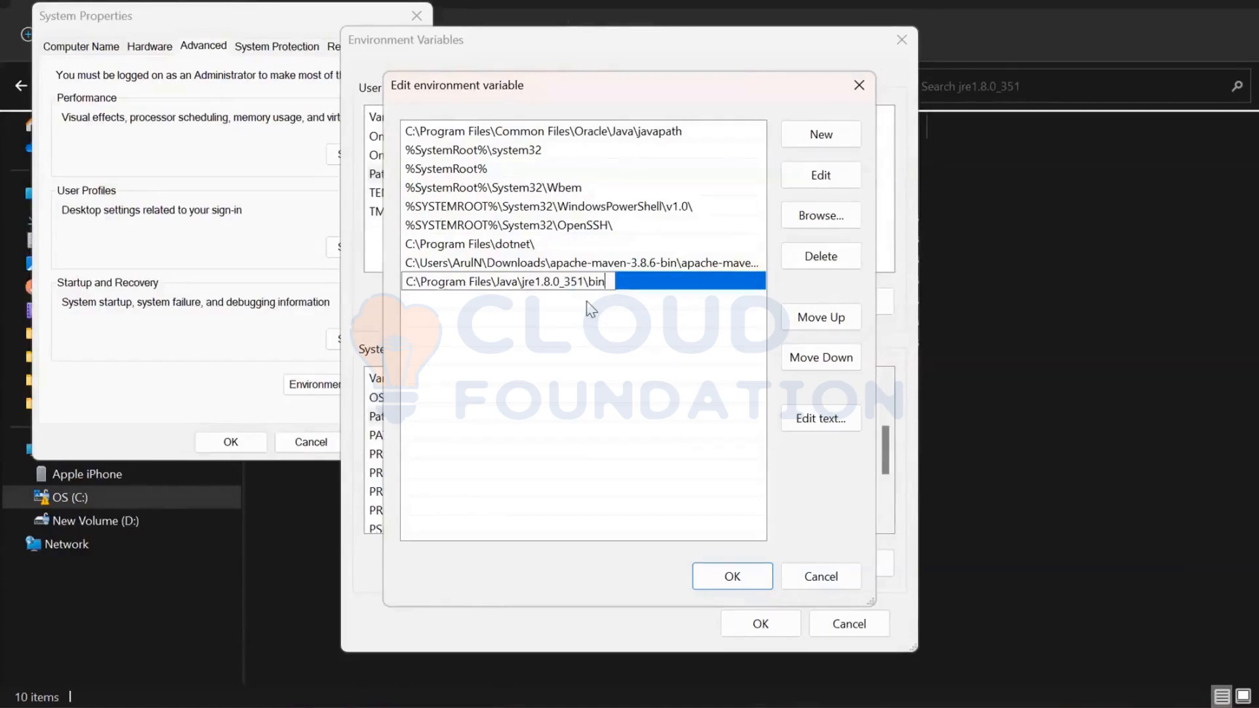
click(759, 584)
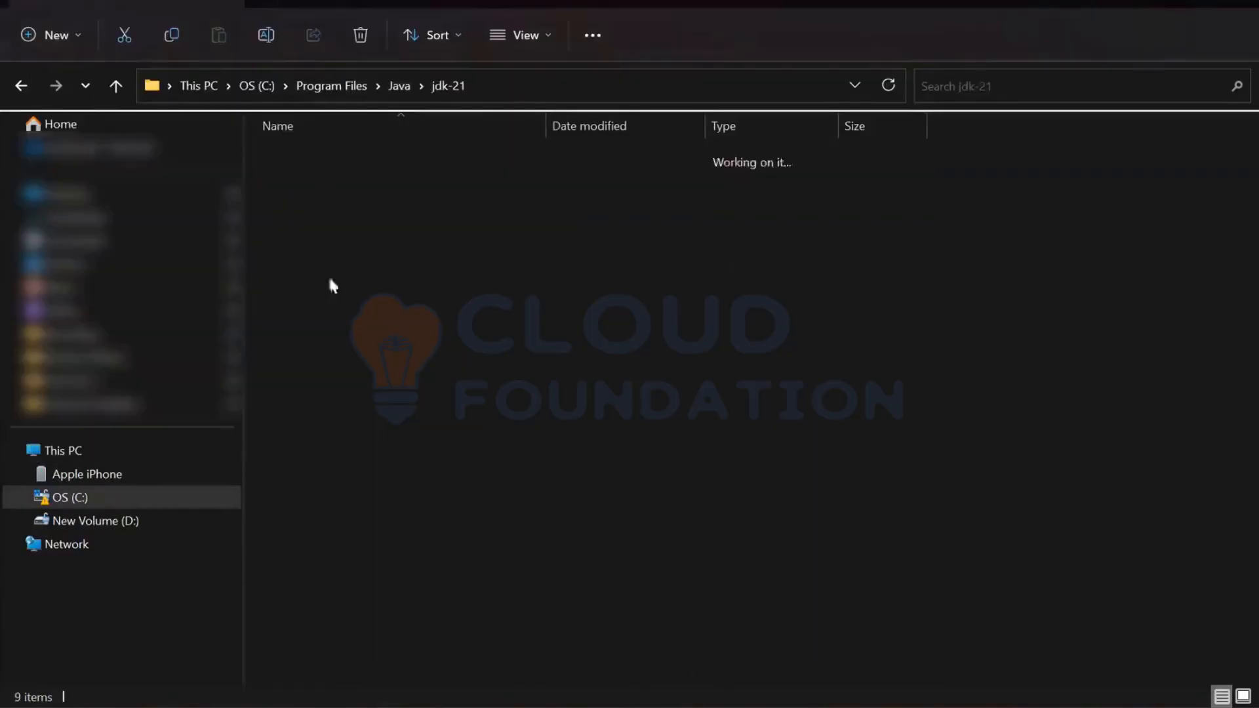
Select the full path of the jdk-21 folder in File Explorer and return to JAVA_HOME in the system variables
click(549, 84)
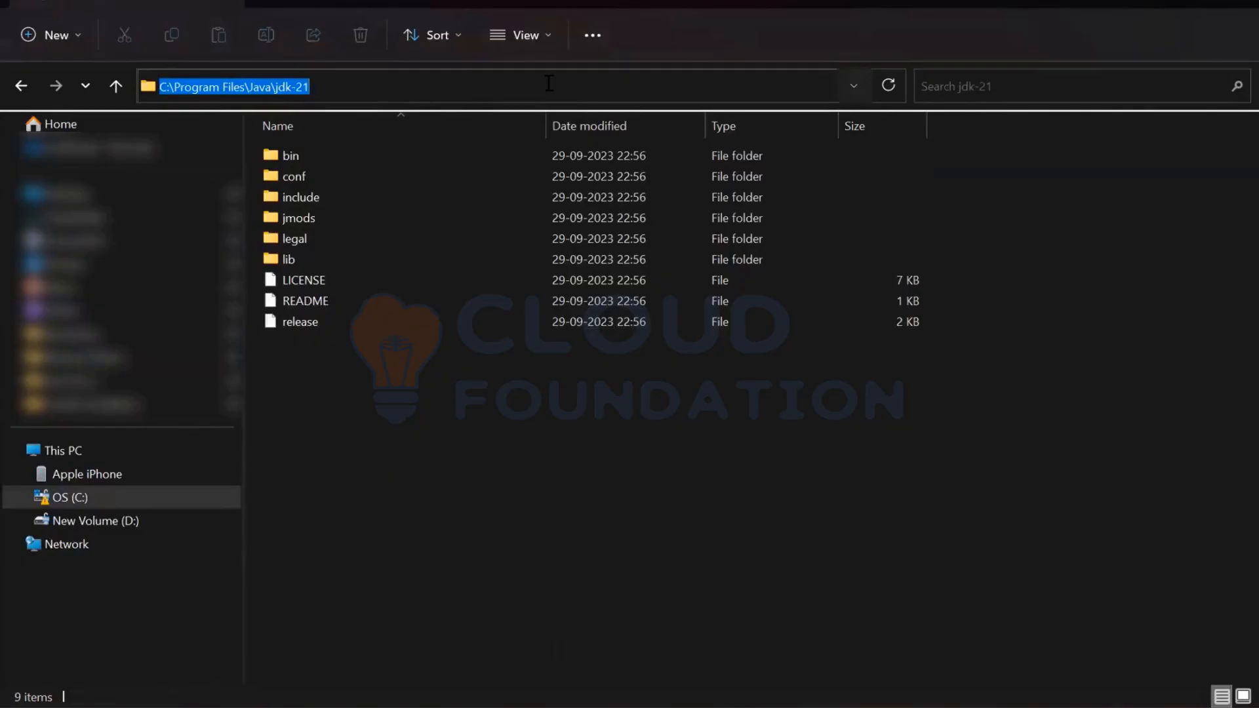
click(549, 84)
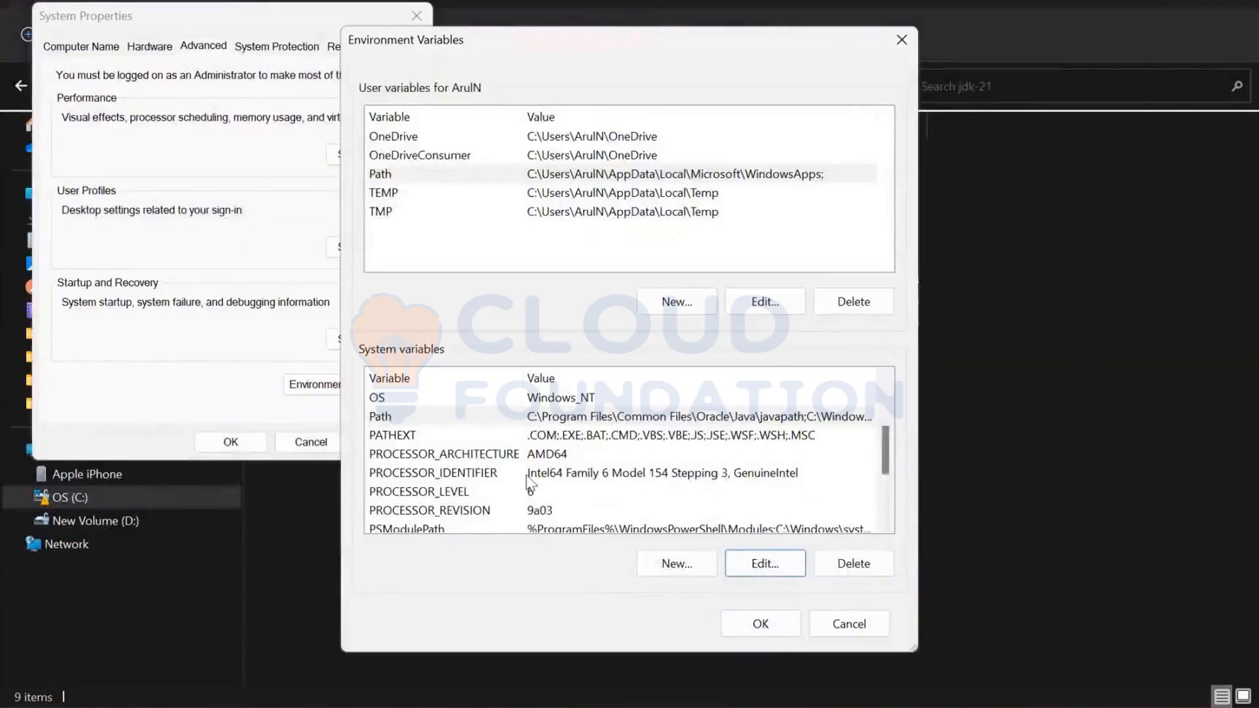
scroll(530, 484, down, 1)
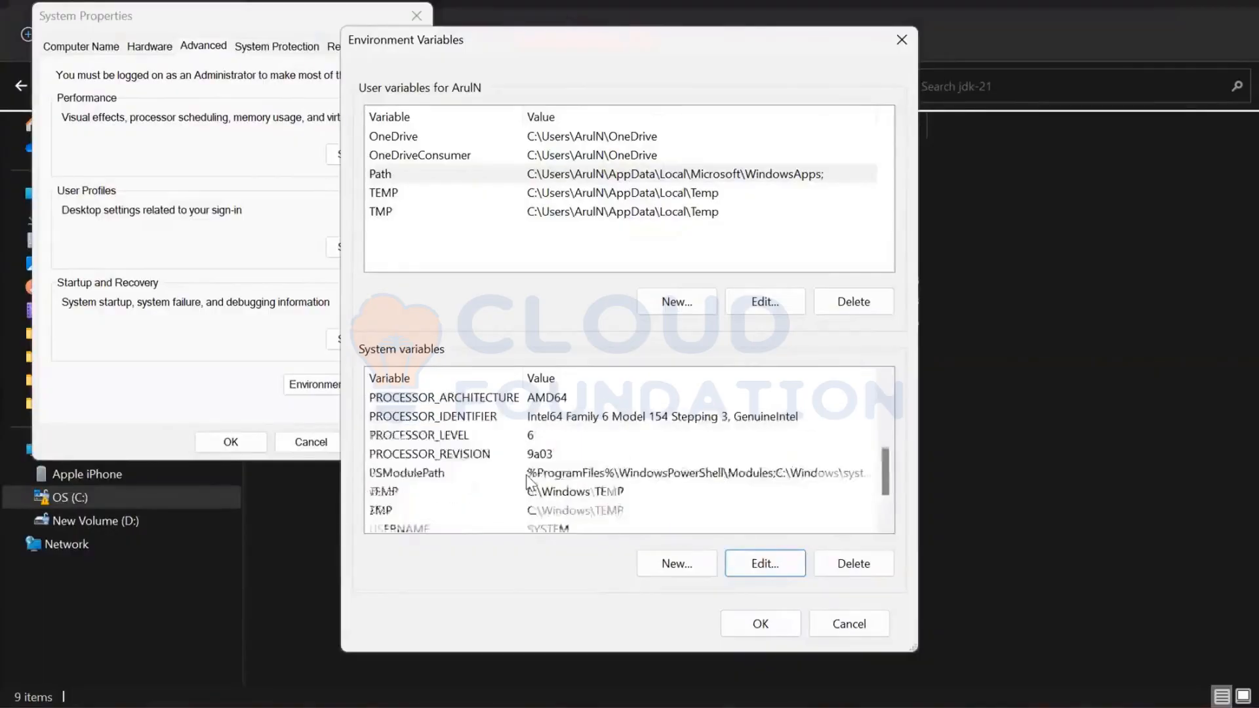
scroll(530, 484, up, 2)
scroll(530, 484, up, 1)
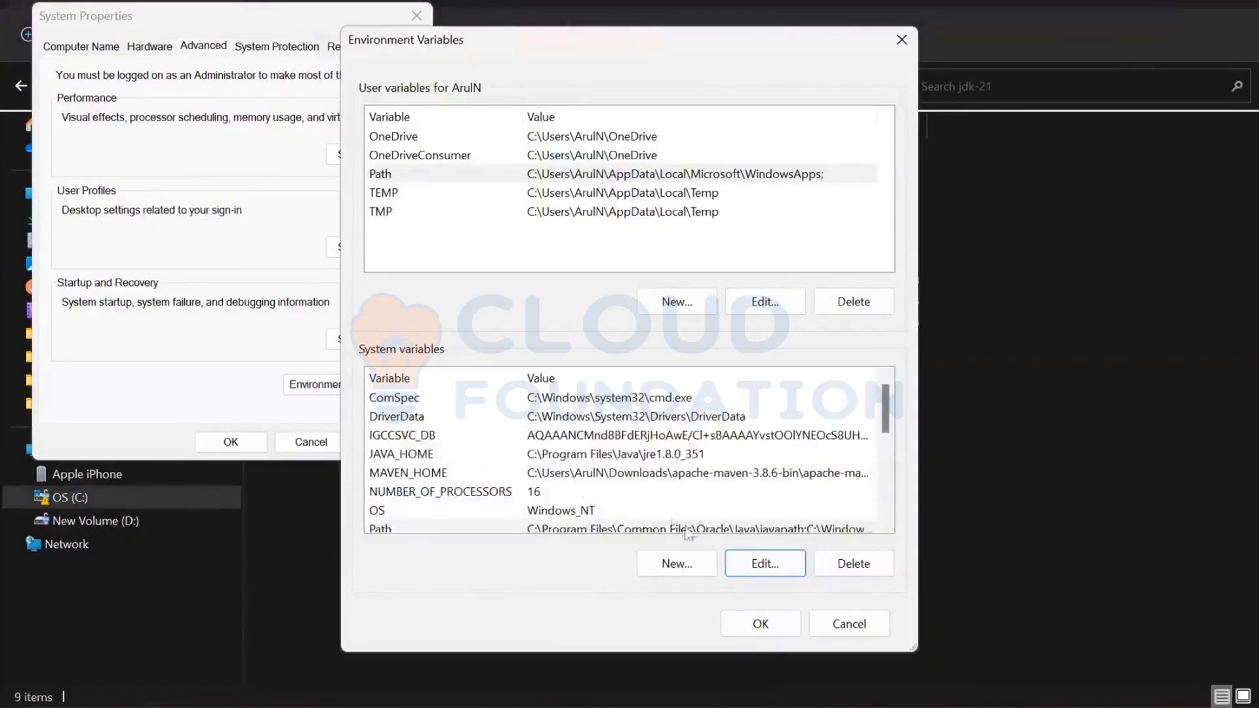